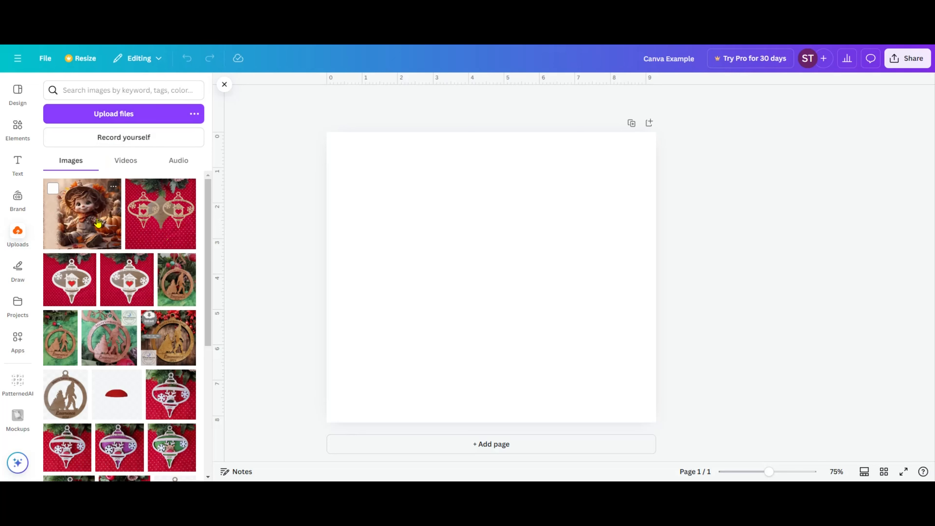
- Place the uploaded scarecrow image on the blank page and enlarge it to cover the whole page
left_click_drag(98, 223, 423, 218)
left_click(224, 84)
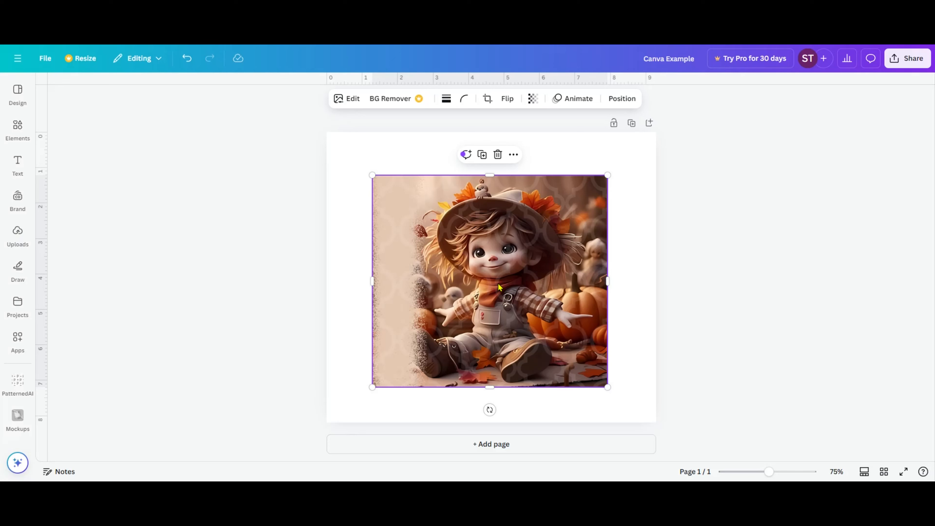
left_click_drag(500, 286, 452, 239)
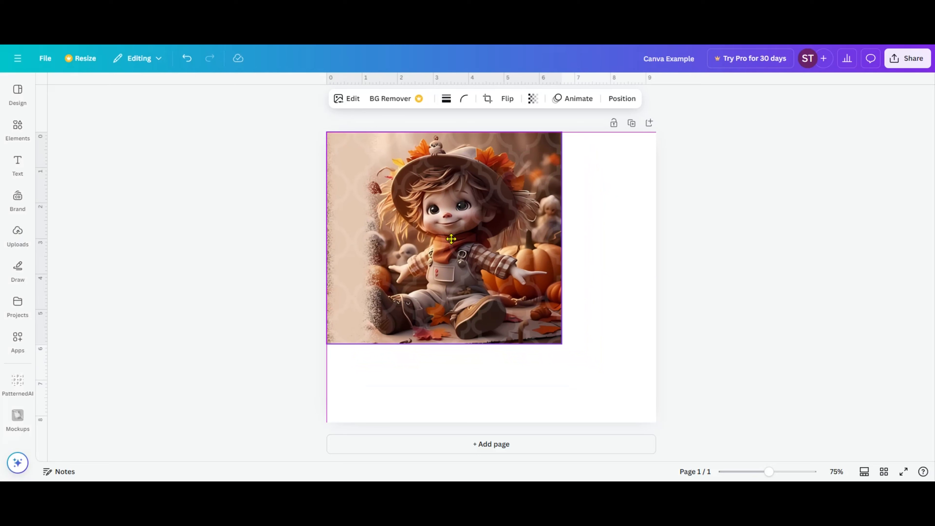
left_click_drag(451, 239, 451, 239)
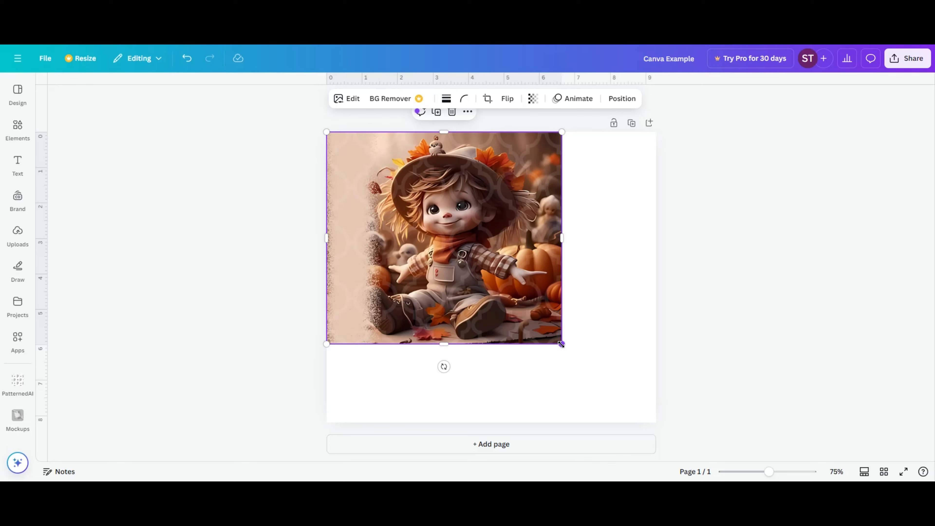
left_click_drag(561, 344, 670, 397)
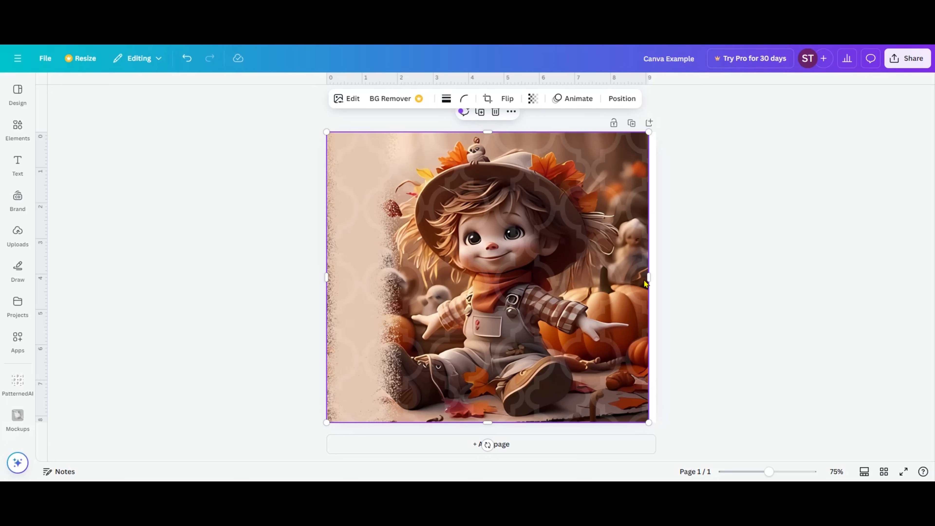
left_click_drag(648, 277, 656, 277)
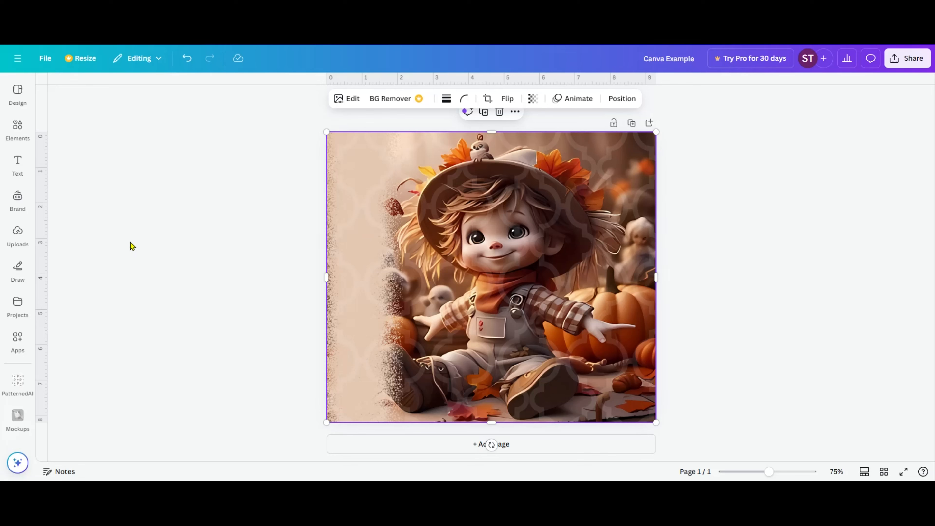
- Add a subheading containing the person's first name and enlarge it to about size 78.5
left_click(23, 172)
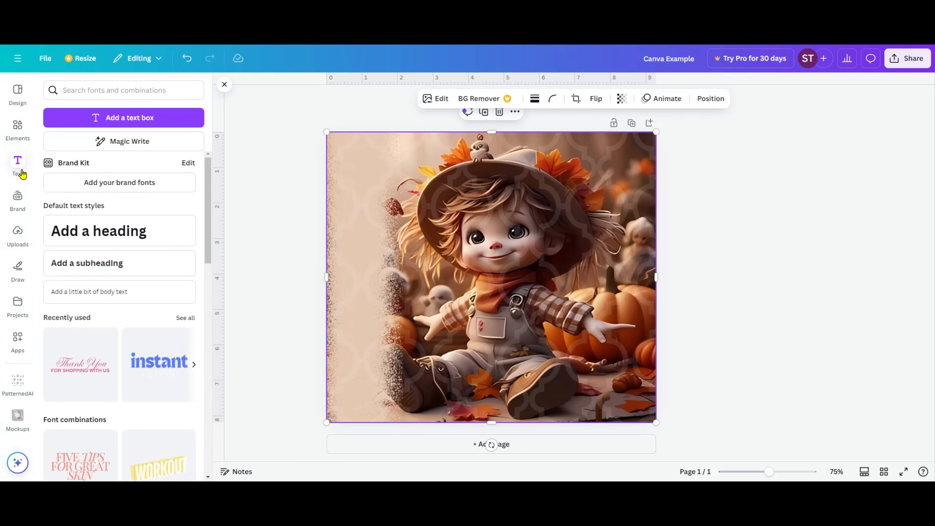
left_click(105, 263)
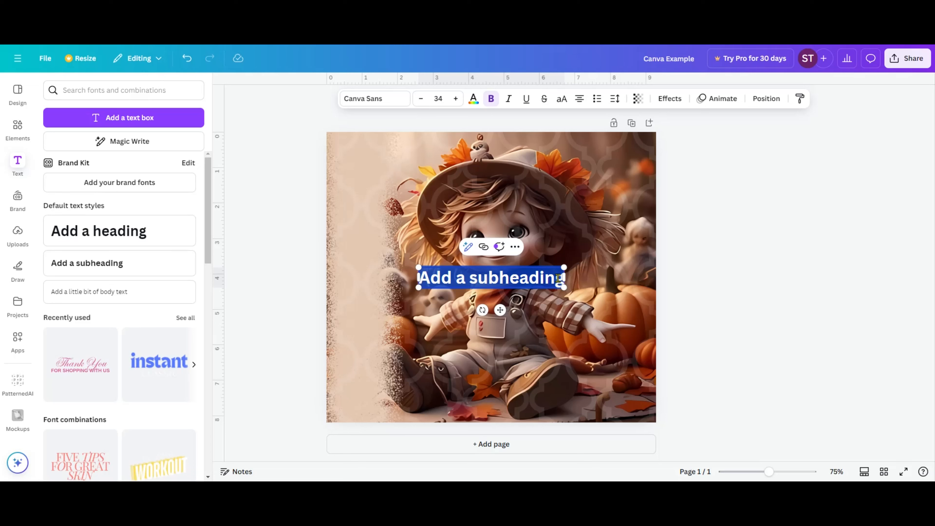
type("Brande")
type("n")
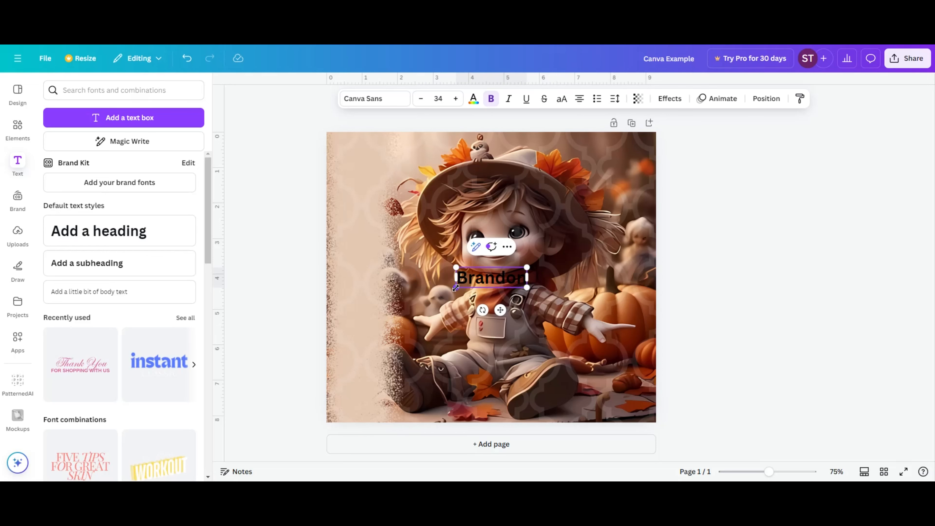
left_click_drag(456, 288, 367, 342)
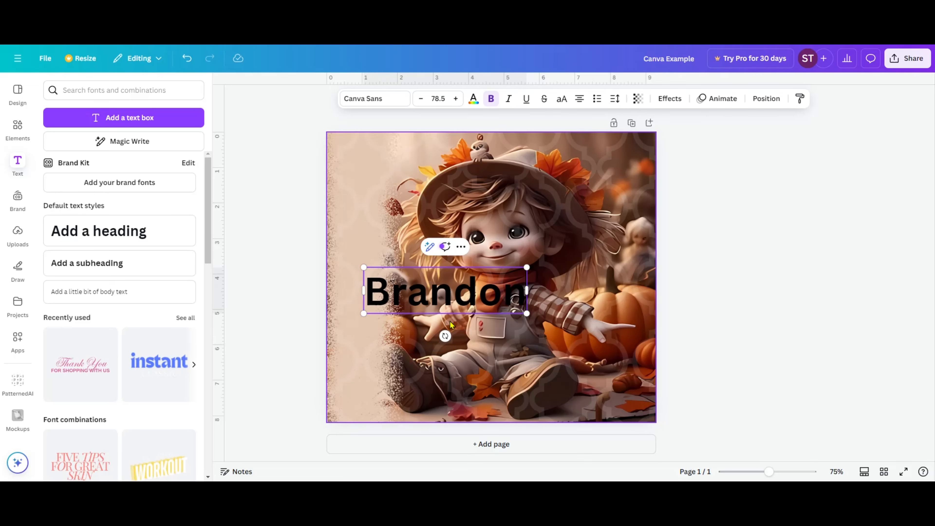
left_click(557, 323)
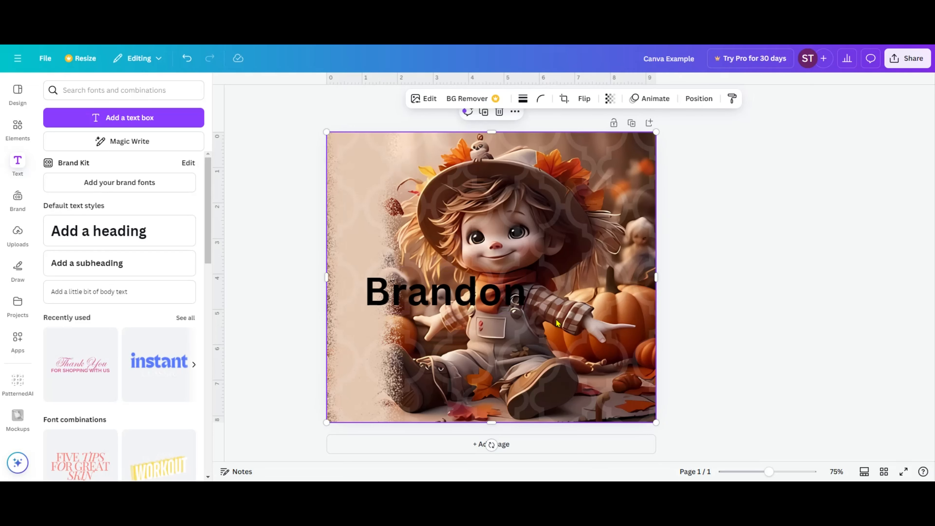
- Change the font of the name text to Alex Brush
left_click(474, 301)
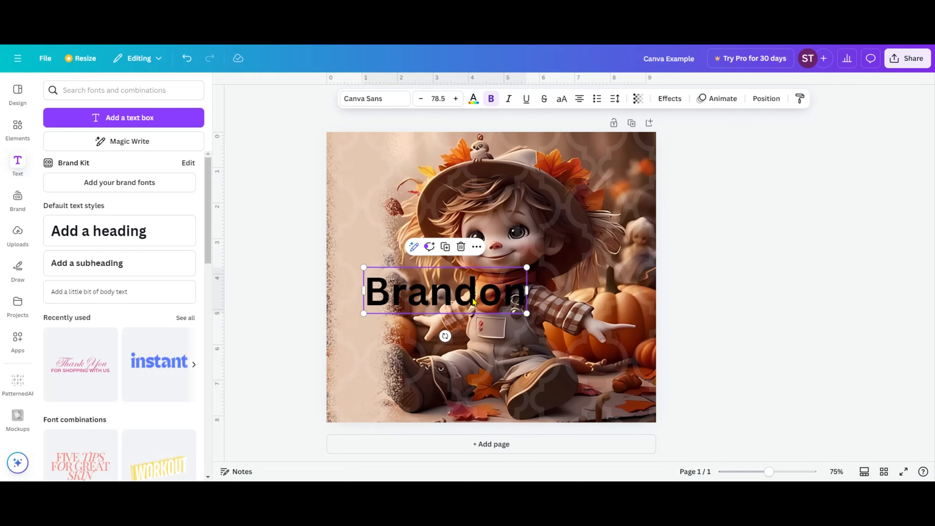
left_click(393, 103)
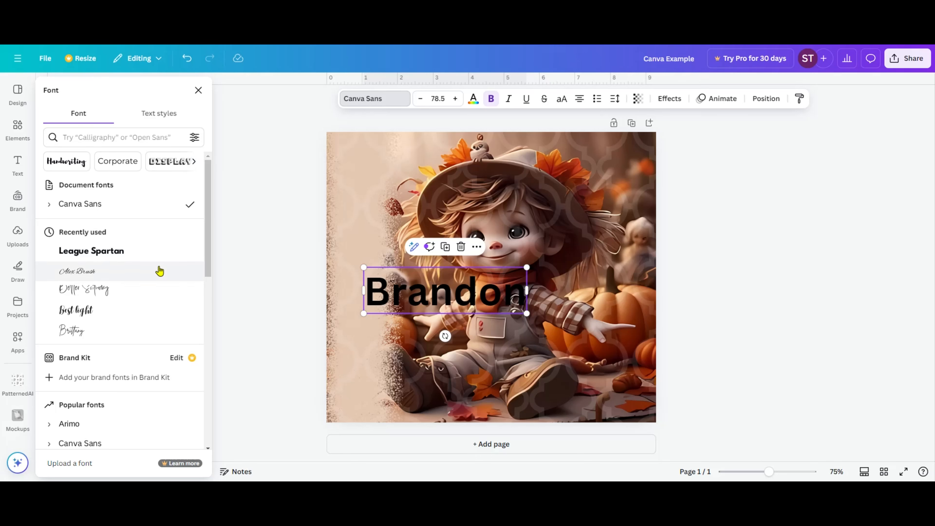
left_click(82, 279)
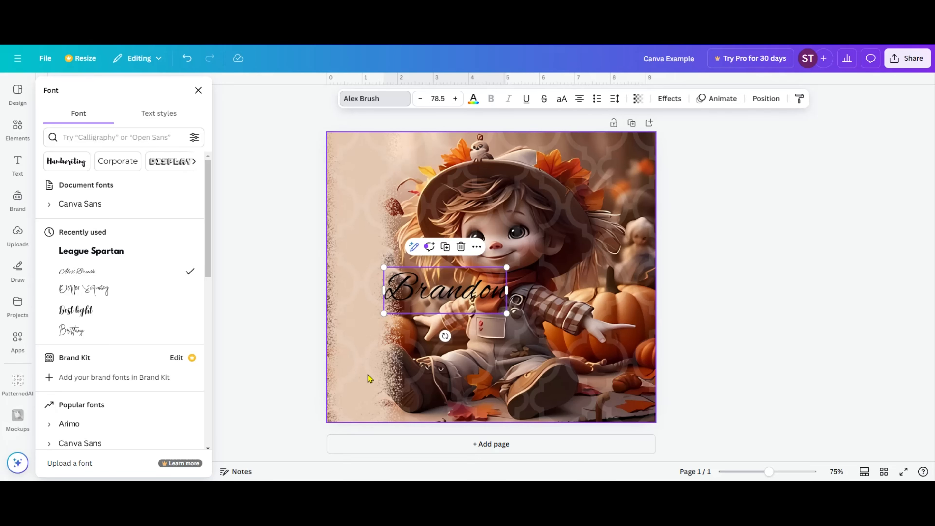
- Set the rotation of the name text to -90° so it reads vertically
left_click(764, 104)
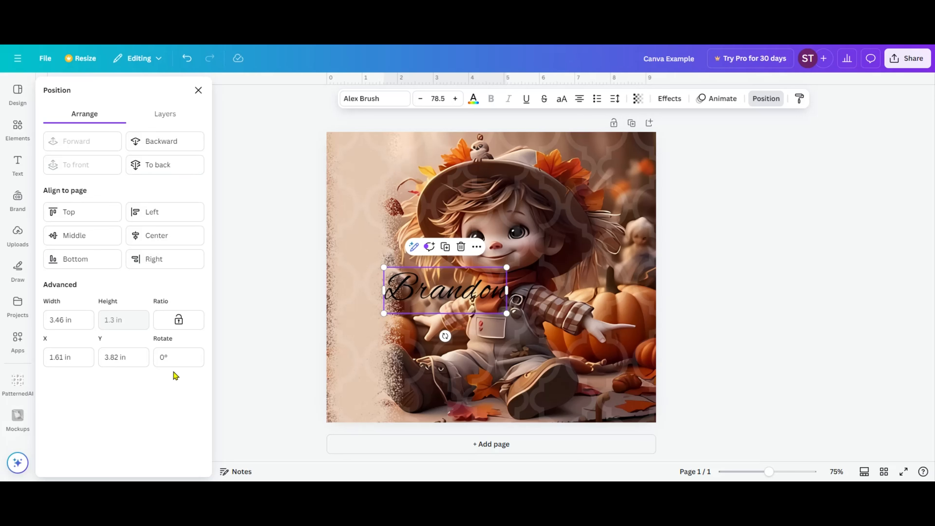
left_click(177, 356)
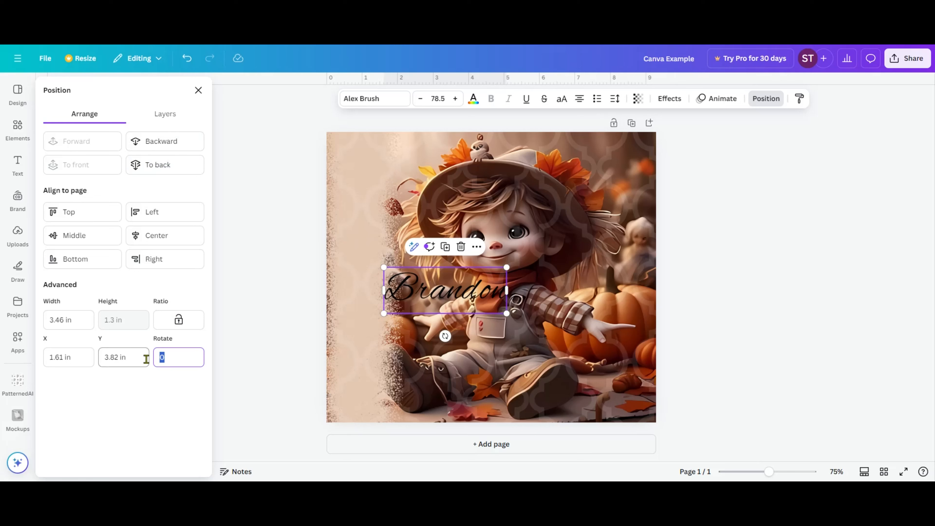
type("-90")
key("Return")
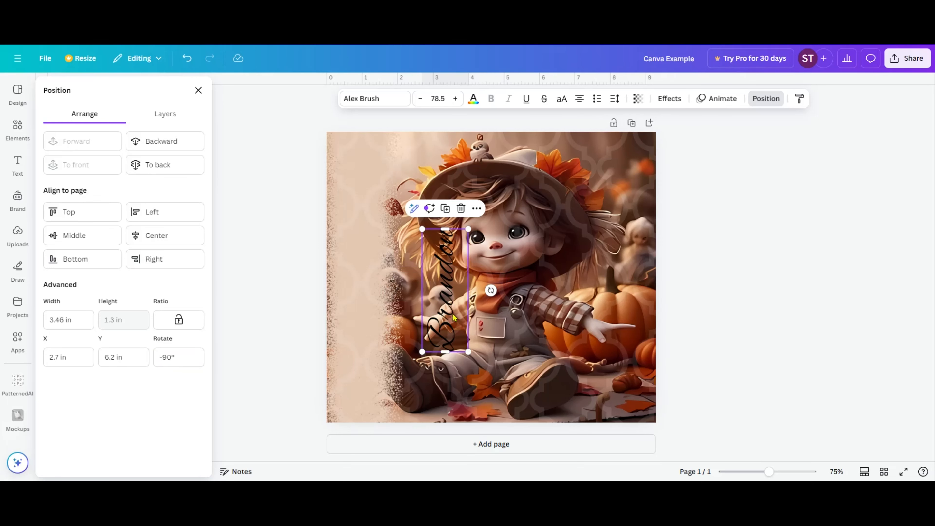
- Fit the vertical name into the plain strip along the image's left side at about size 138, centred vertically on the page
left_click_drag(451, 314, 368, 300)
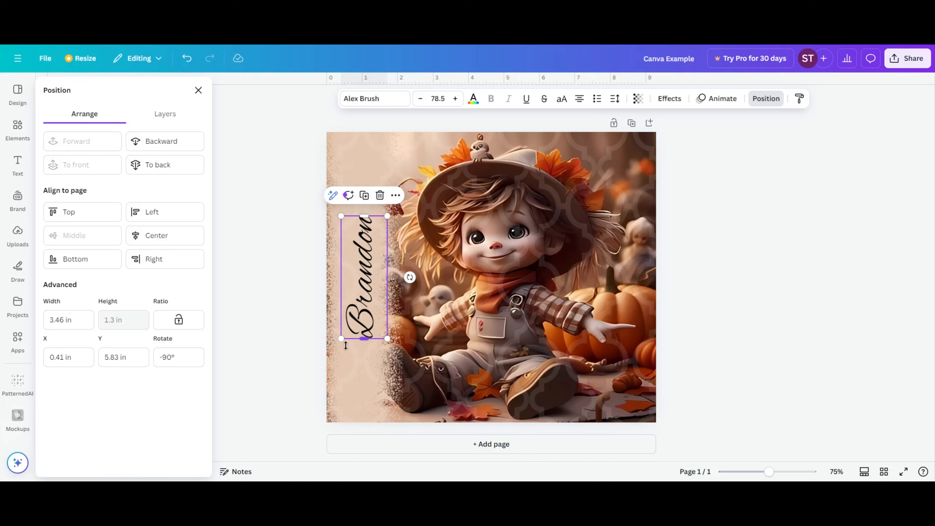
left_click_drag(341, 339, 375, 345)
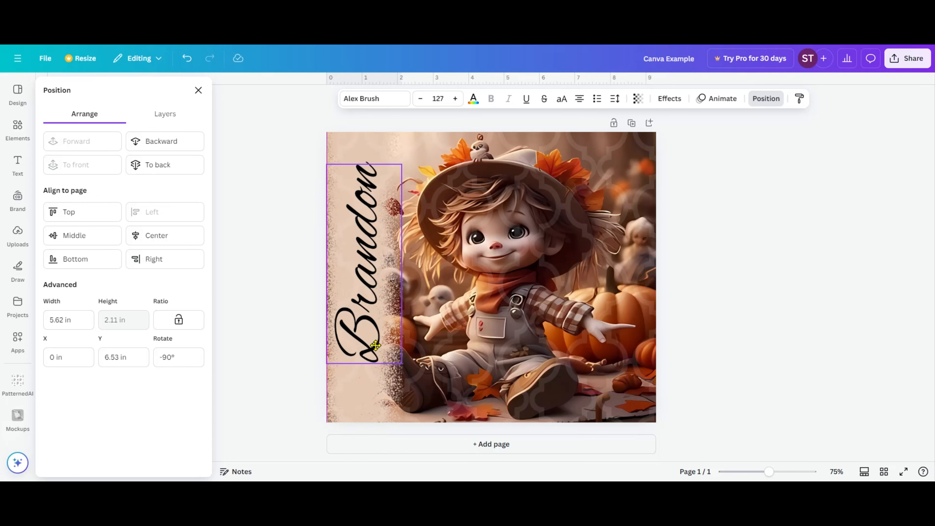
left_click_drag(326, 364, 372, 368)
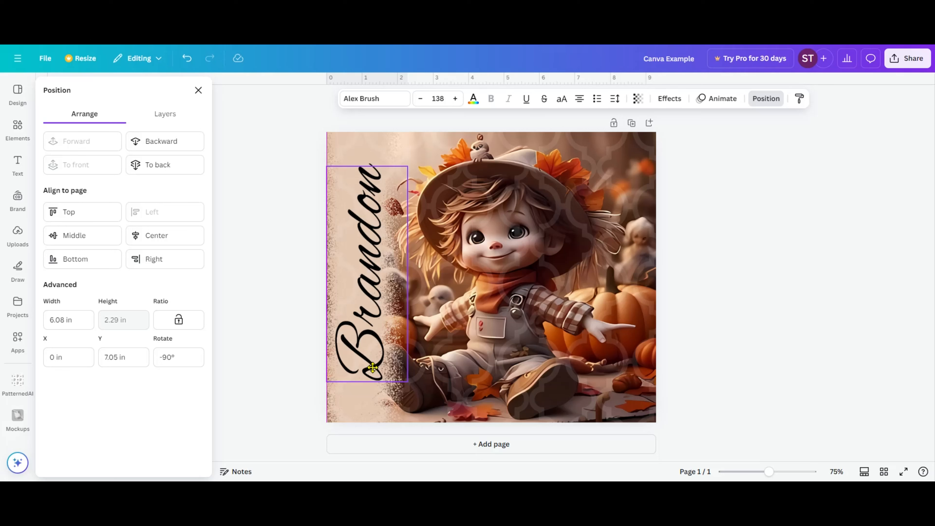
left_click_drag(373, 367, 372, 371)
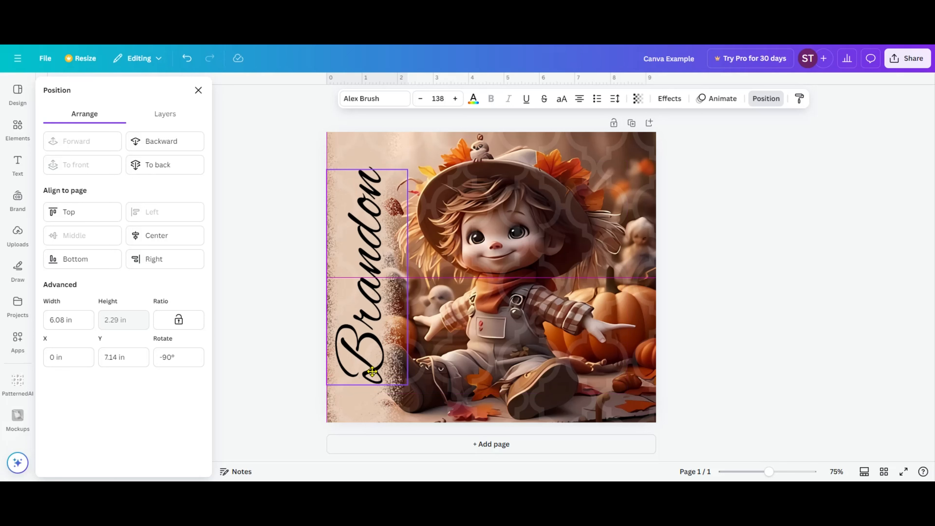
left_click_drag(372, 371, 372, 372)
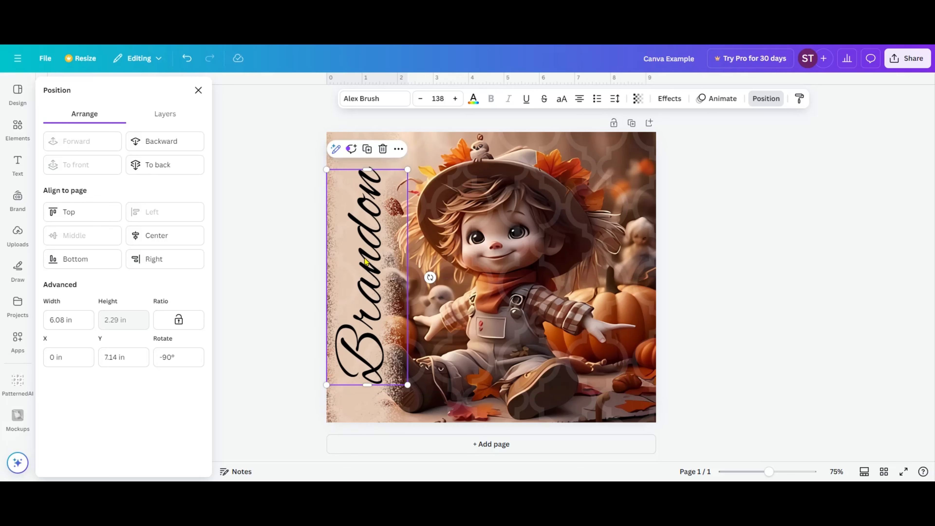
left_click(283, 221)
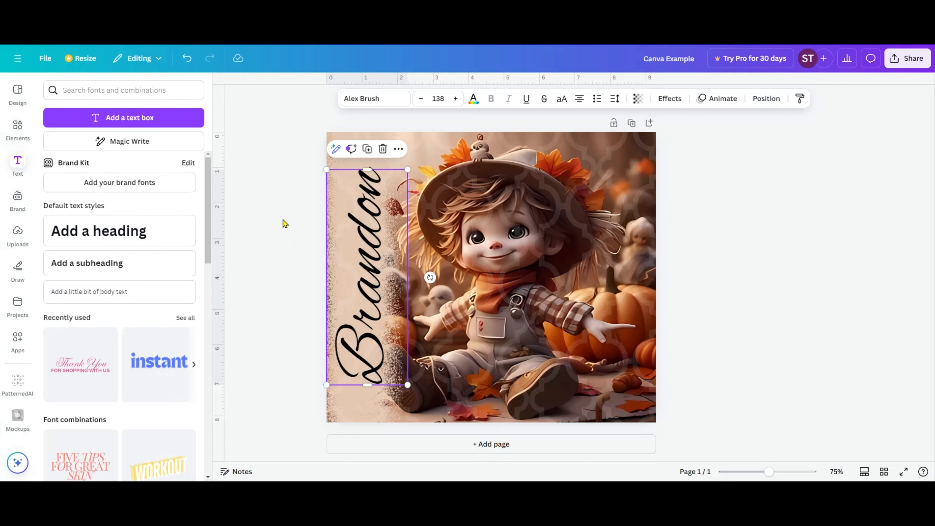
left_click(298, 167)
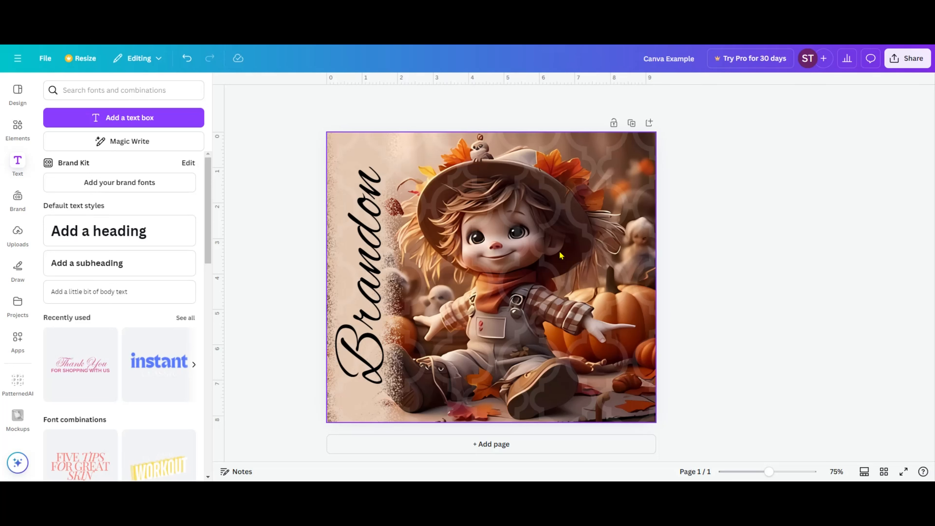
- Try to increase the size of the PNG download and dismiss the upgrade offer
left_click(904, 62)
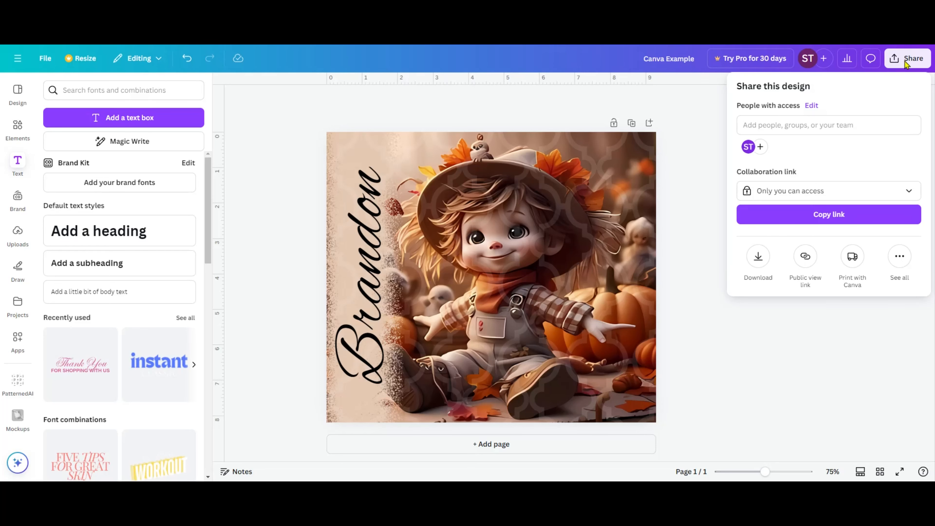
left_click(758, 264)
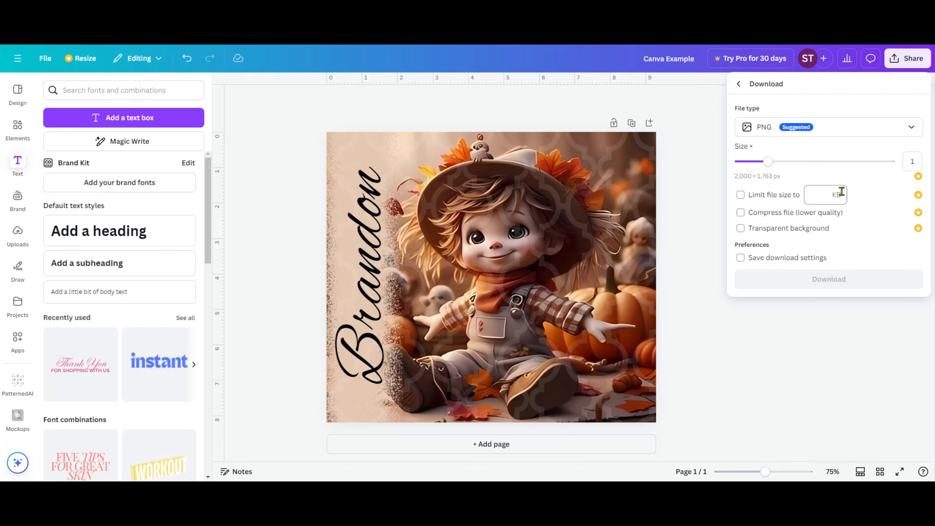
left_click(768, 164)
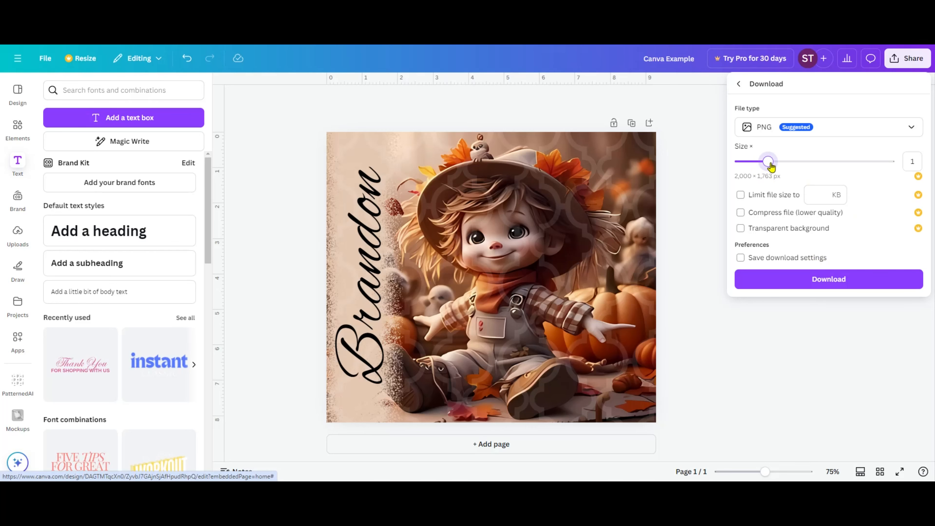
left_click(817, 166)
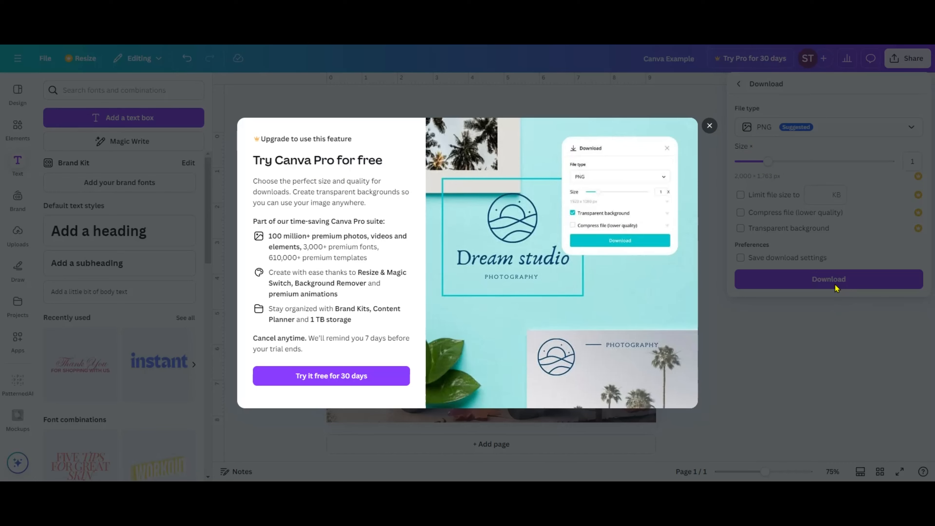
left_click(709, 125)
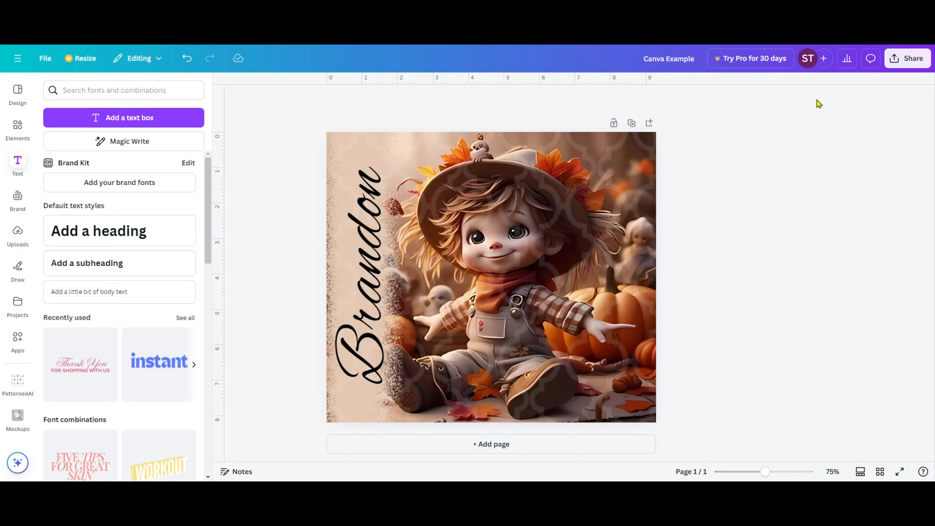
- Download the finished design as a PNG at size 1
left_click(912, 60)
left_click(759, 259)
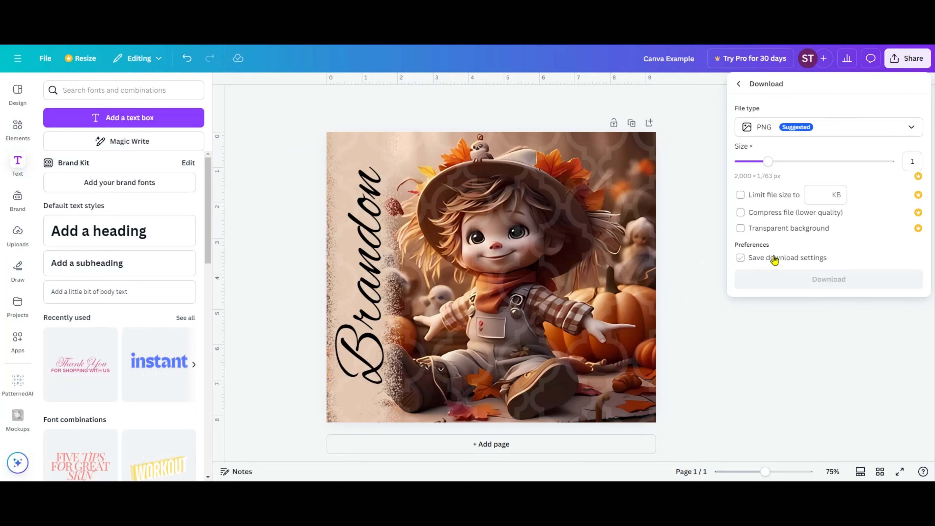
left_click(815, 283)
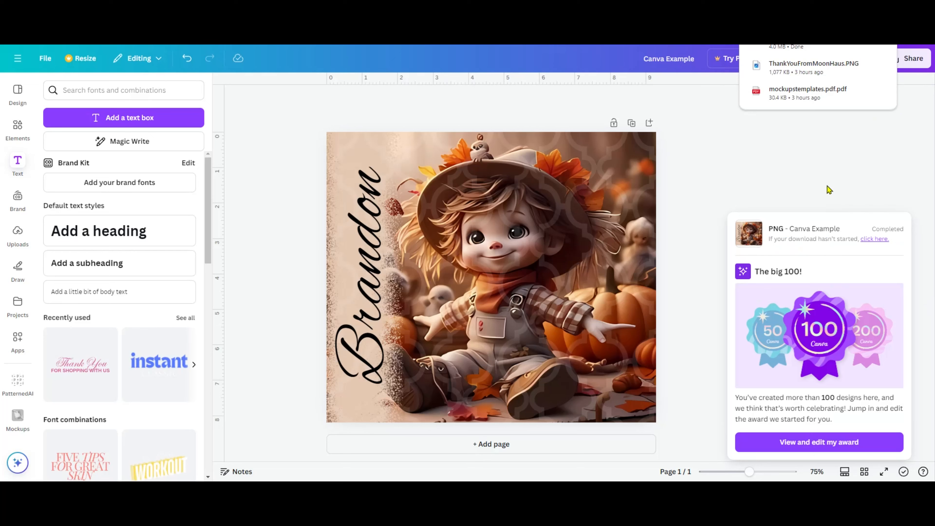
left_click(854, 167)
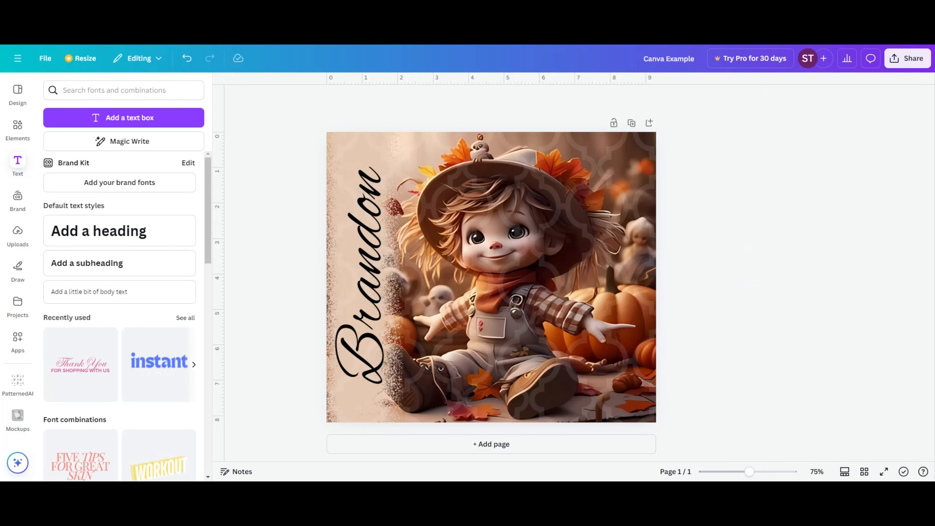
- Check the resolution of the exported Canva Example.png in the Downloads folder
left_click_drag(0, 175, 362, 160)
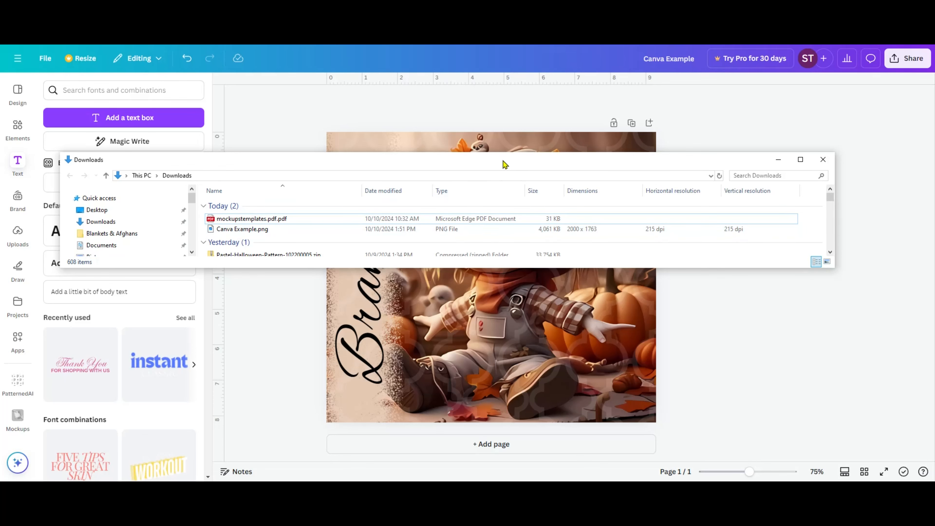
left_click_drag(504, 158, 0, 217)
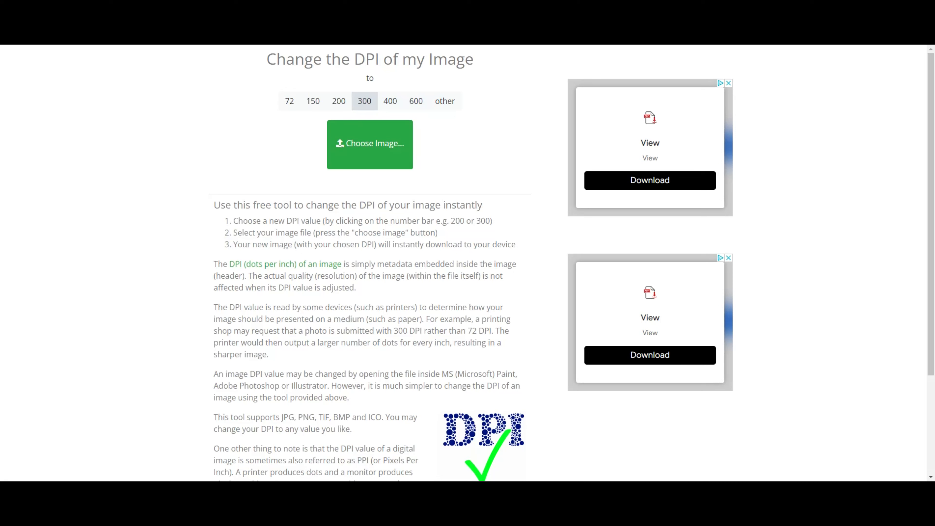
- Convert Canva Example.png to 300 DPI on the Change the DPI of my Image website and view the converted picture
left_click_drag(330, 187, 385, 175)
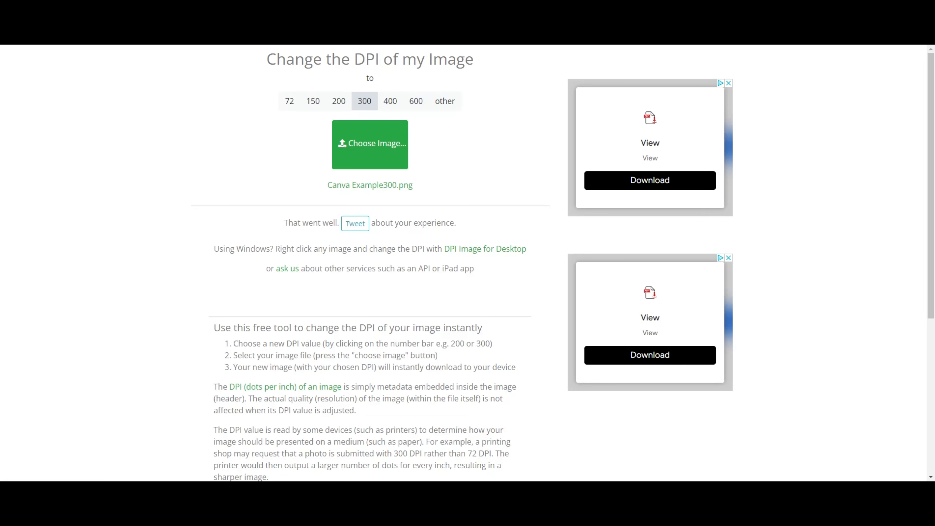
left_click_drag(1, 142, 535, 97)
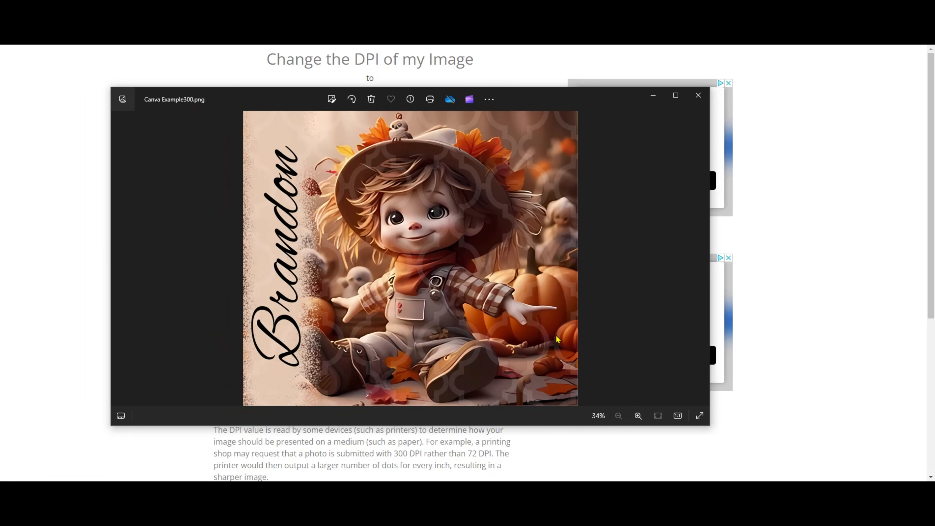
- Examine the scarecrow's scarf and face in Canva Example300.png at 110% magnification to judge the image's sharpness
left_click(638, 416)
left_click(638, 416)
left_click(638, 416)
left_click(638, 416)
left_click(638, 416)
left_click(637, 416)
left_click(636, 416)
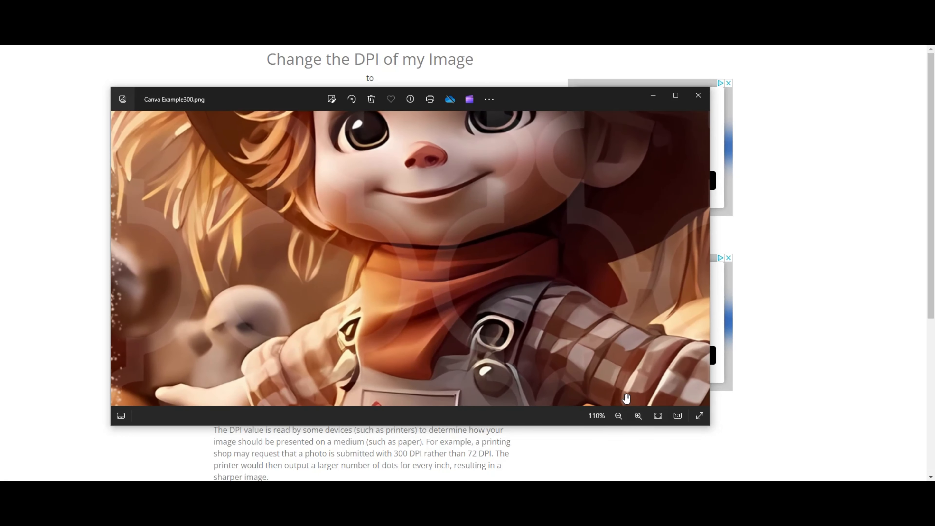
left_click_drag(561, 274, 569, 382)
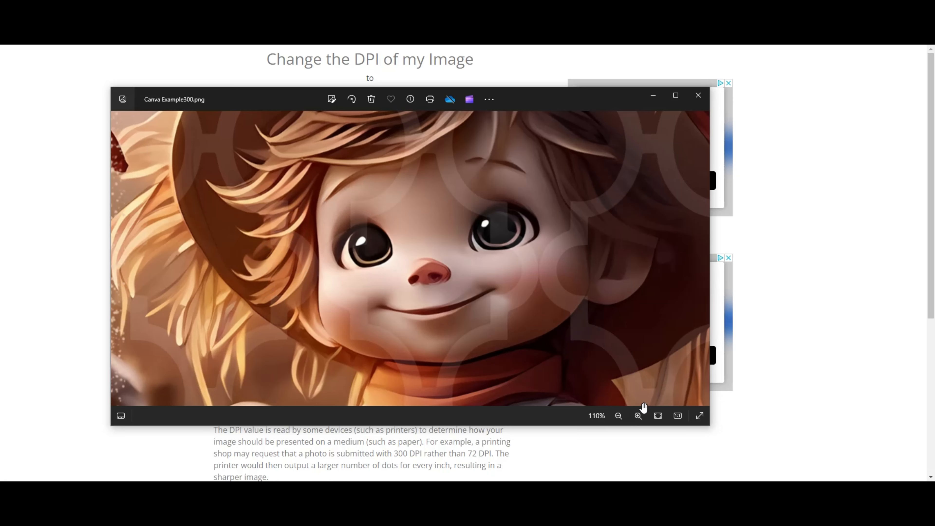
- Inspect the face, hat, speckled edge and overalls of the converted picture at 161% for clarity, and close the picture
left_click(639, 416)
left_click(639, 417)
left_click(639, 417)
left_click(639, 416)
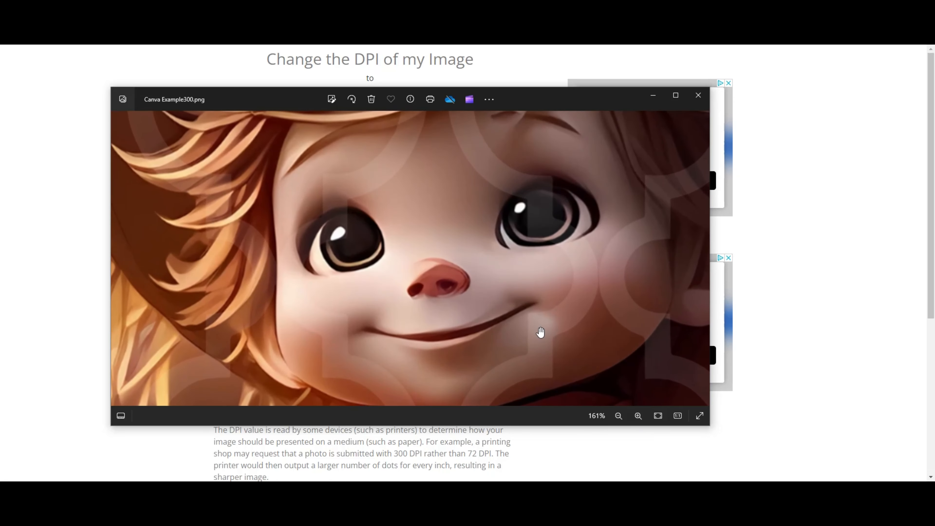
left_click_drag(498, 267, 533, 420)
left_click_drag(434, 251, 630, 281)
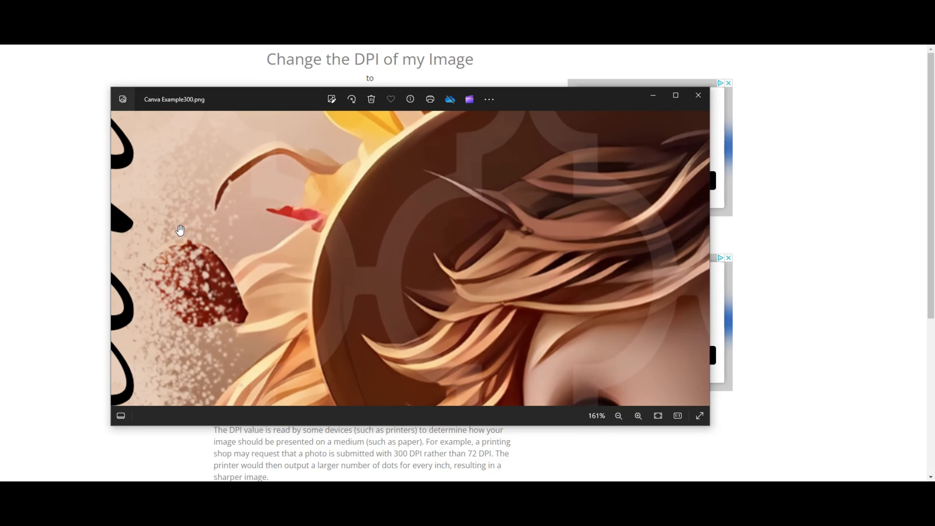
left_click_drag(388, 266, 234, 156)
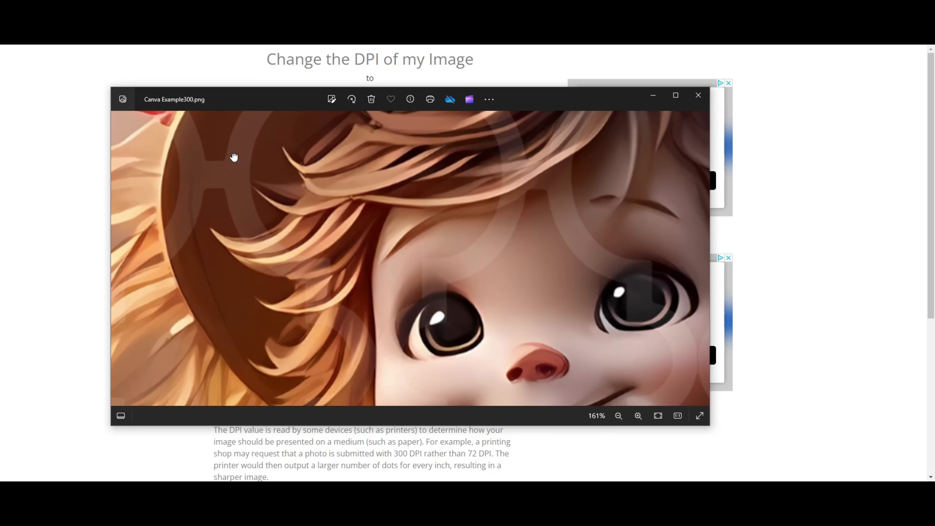
left_click_drag(559, 271, 451, 202)
left_click_drag(537, 318, 532, 144)
left_click_drag(539, 205, 560, 183)
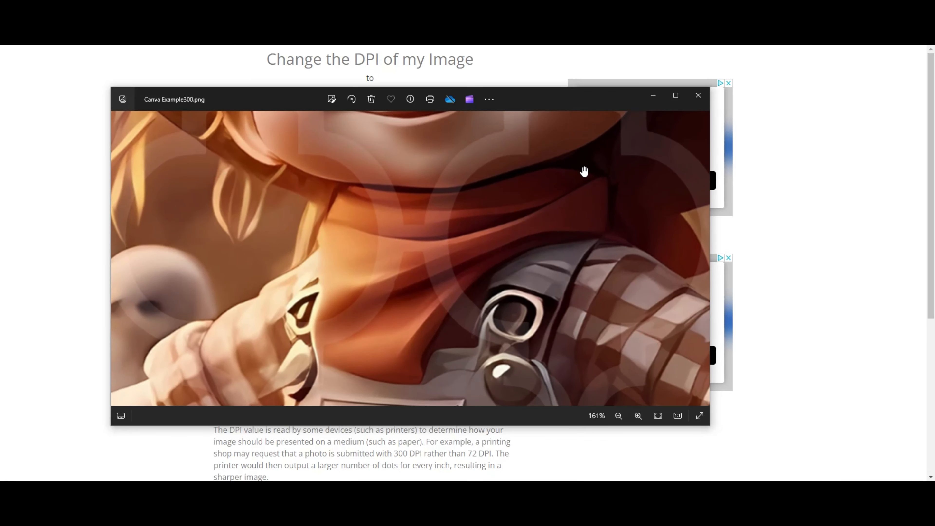
left_click(698, 96)
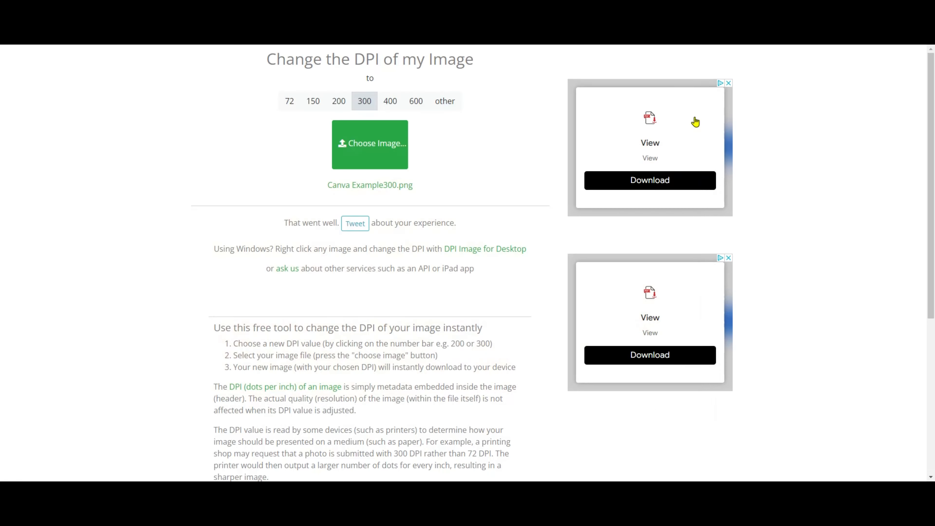